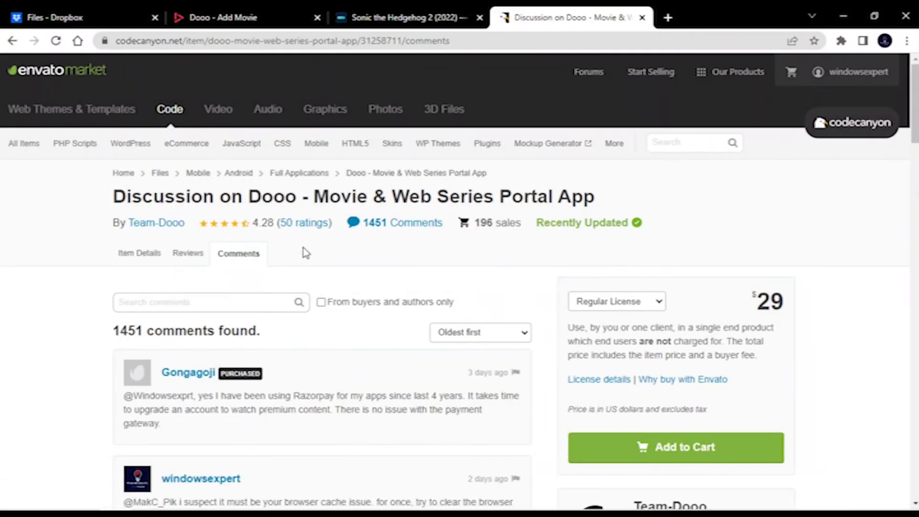
- Leave the CodeCanyon Dooo comments page for the empty Dropbox files tab
drag(89, 196, 630, 197)
click(631, 197)
click(54, 17)
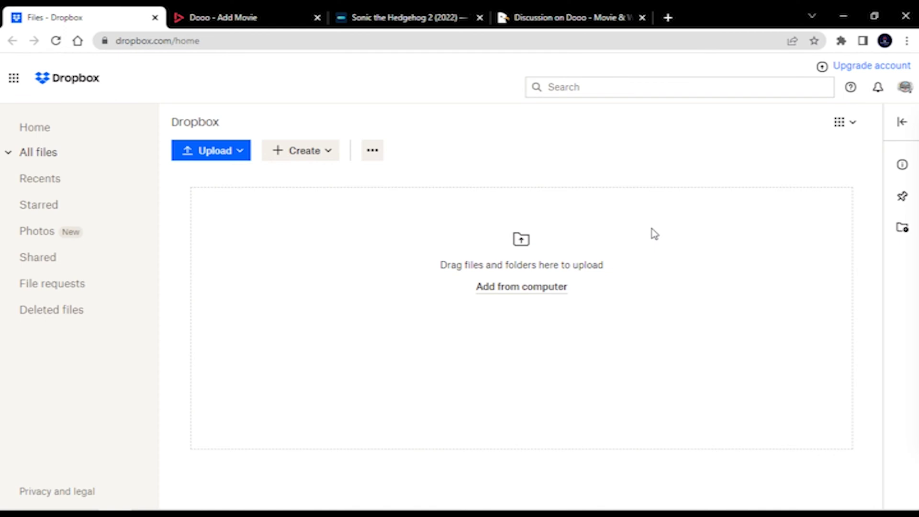
- Import Sonic the Hedgehog 2 into Dooo by fetching TMDB ID 675353 and creating it
click(390, 24)
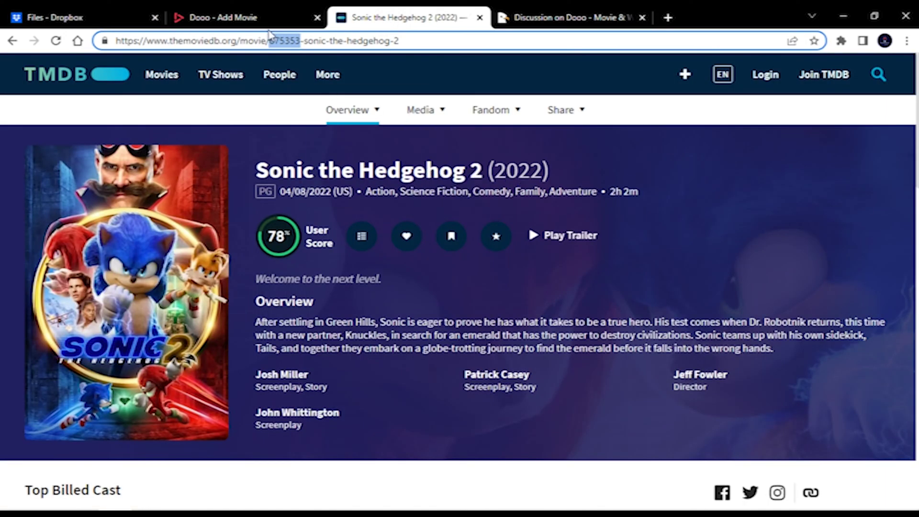
click(231, 17)
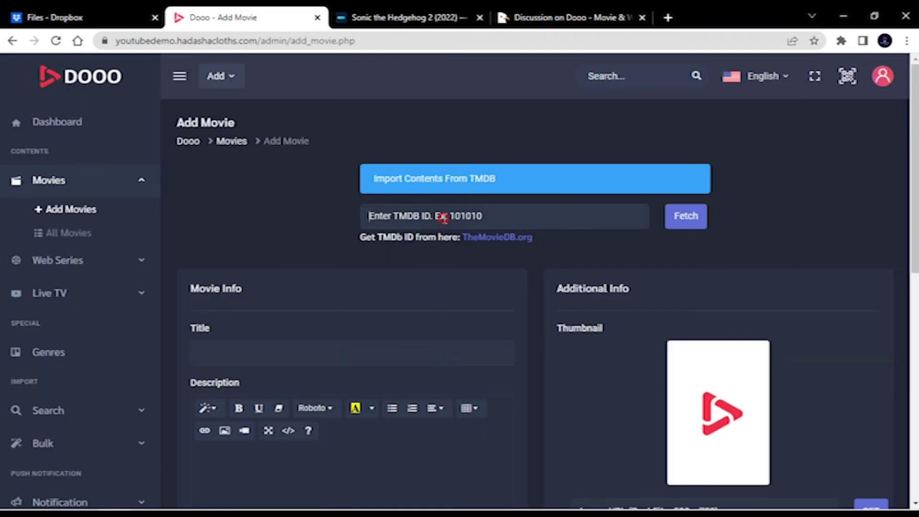
right_click(443, 216)
click(477, 322)
click(693, 218)
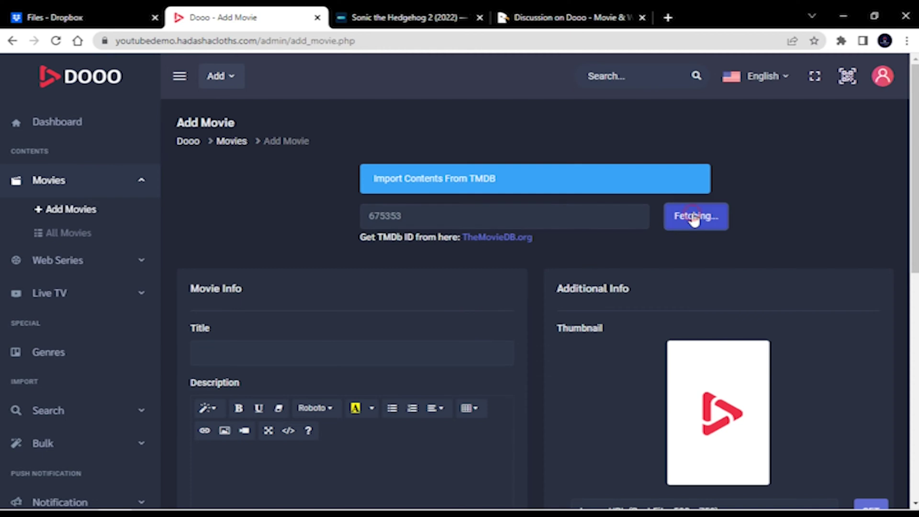
scroll(736, 211, down, 8)
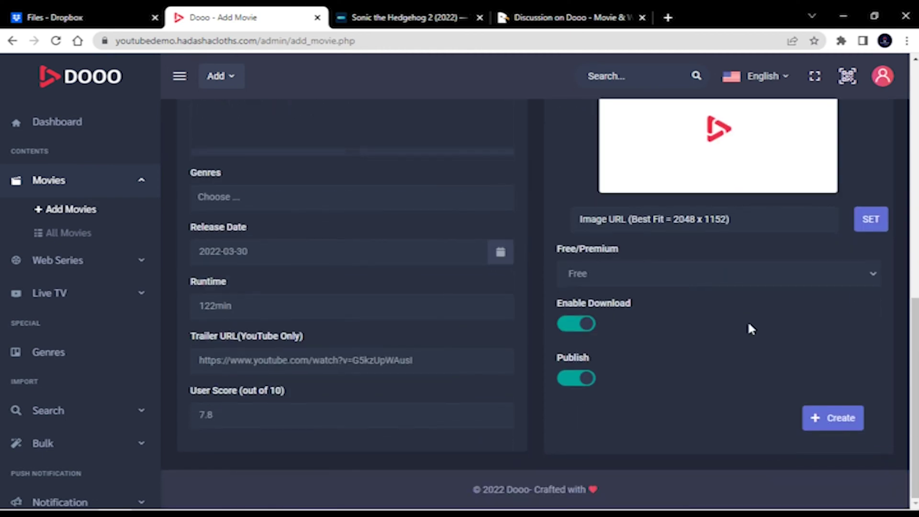
click(821, 430)
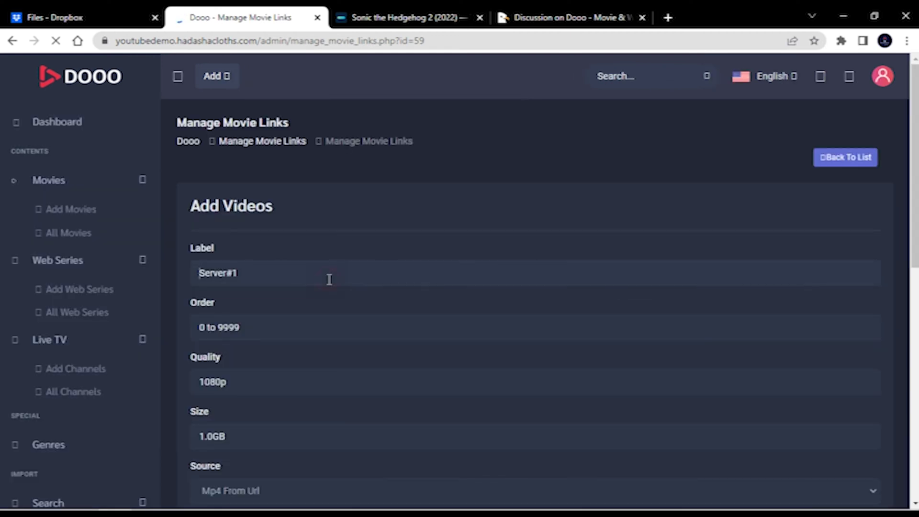
- Enter label dropbox, order 1, quality 1080p and size 1mb for the new video link
text(dropbox)
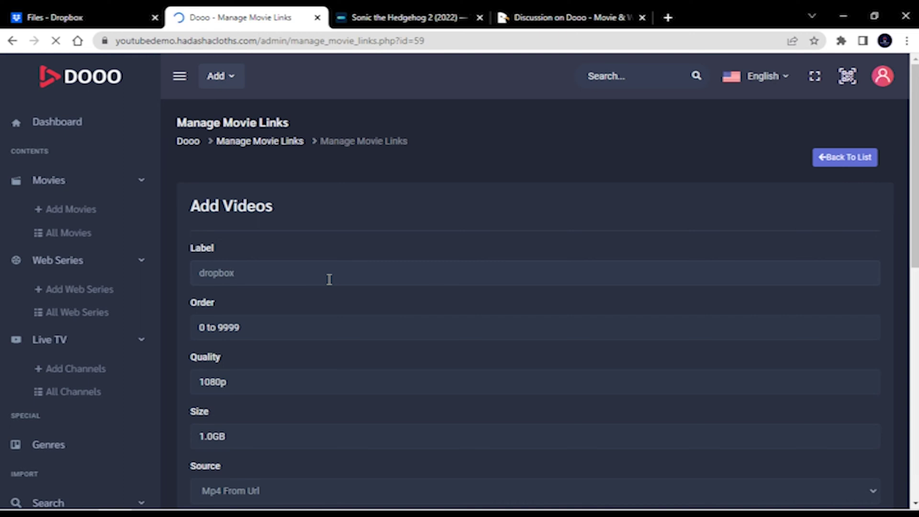
key(Tab)
text(1)
key(Tab)
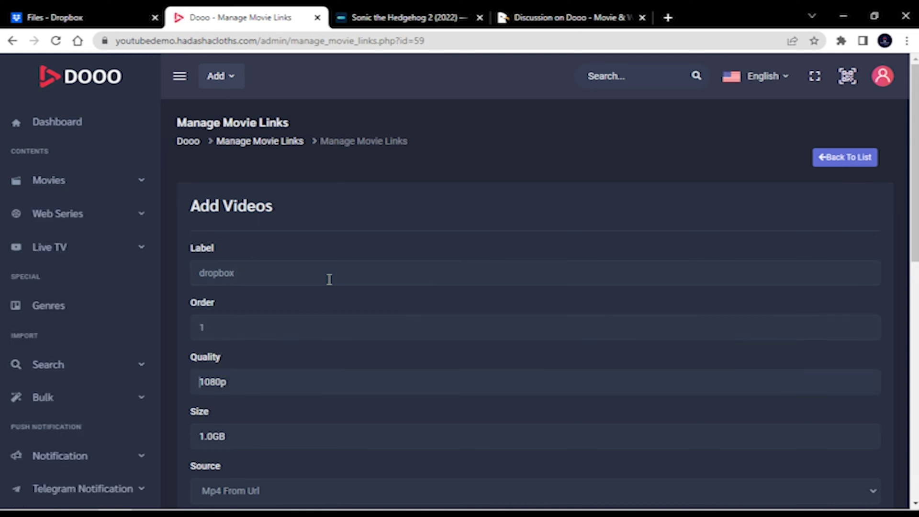
text(101)
- Keep the video source as Mp4 From Url after briefly trying Dropbox
scroll(328, 282, down, 4)
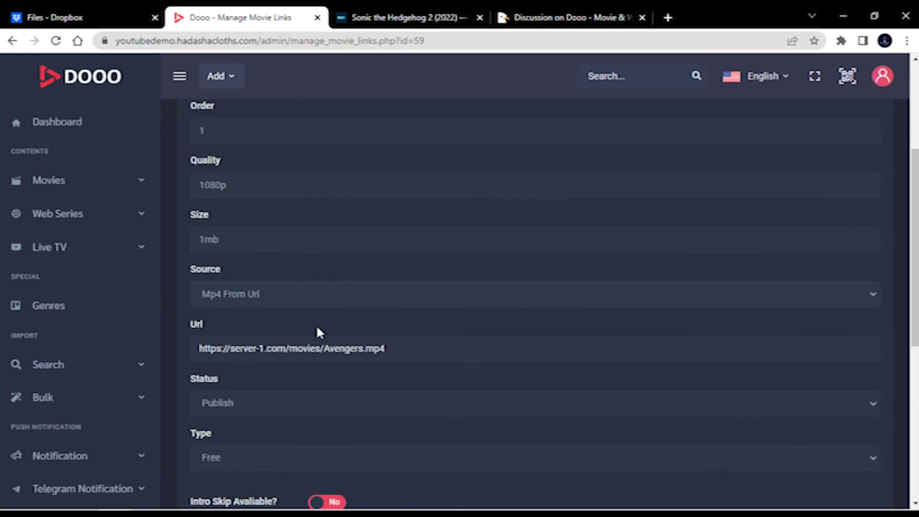
click(234, 301)
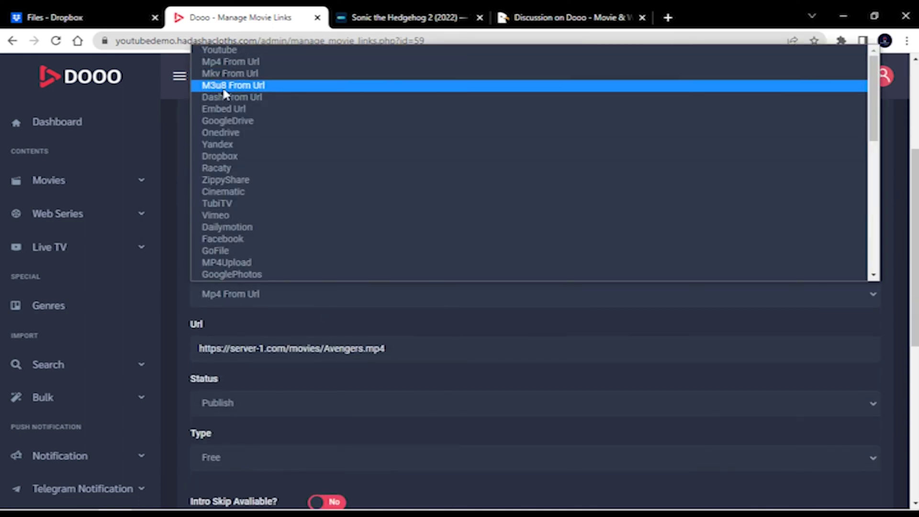
key(Down)
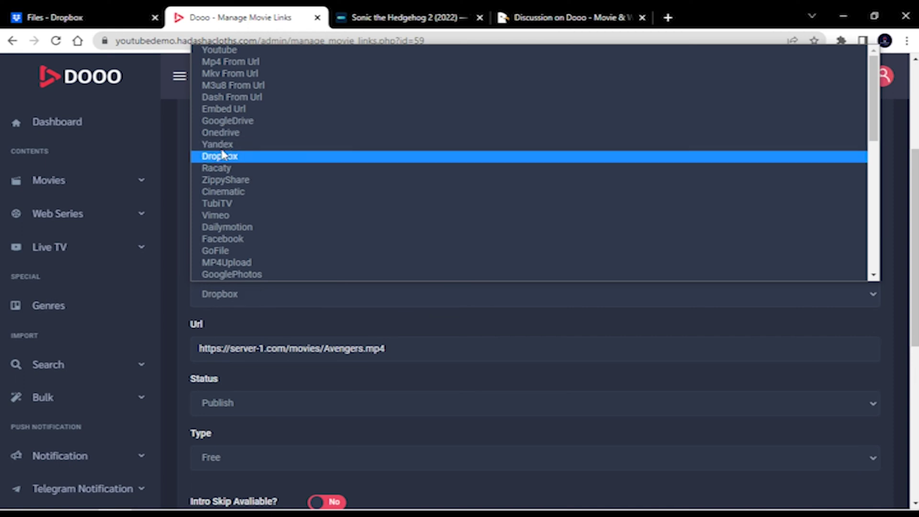
click(230, 61)
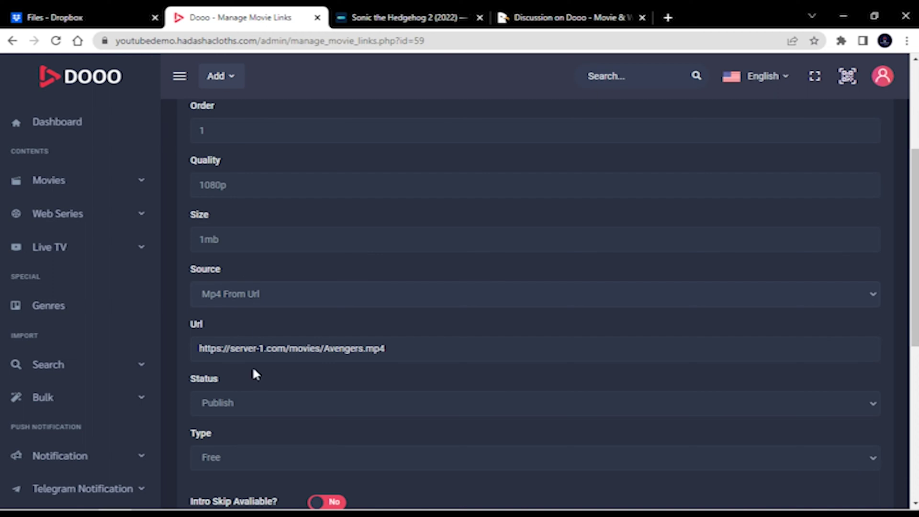
click(259, 343)
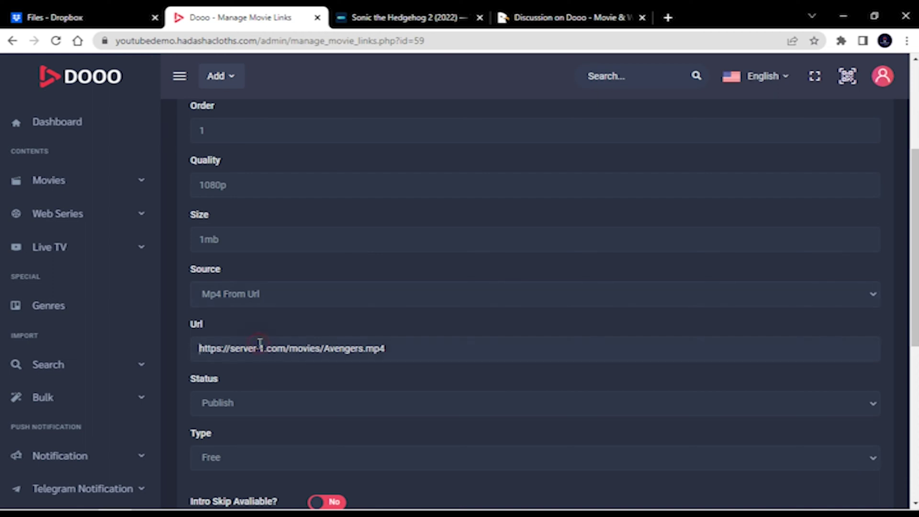
- Upload Big_Buck_Bunny_1080_10s_1MB.mp4 to the Dropbox home folder
click(87, 24)
click(199, 152)
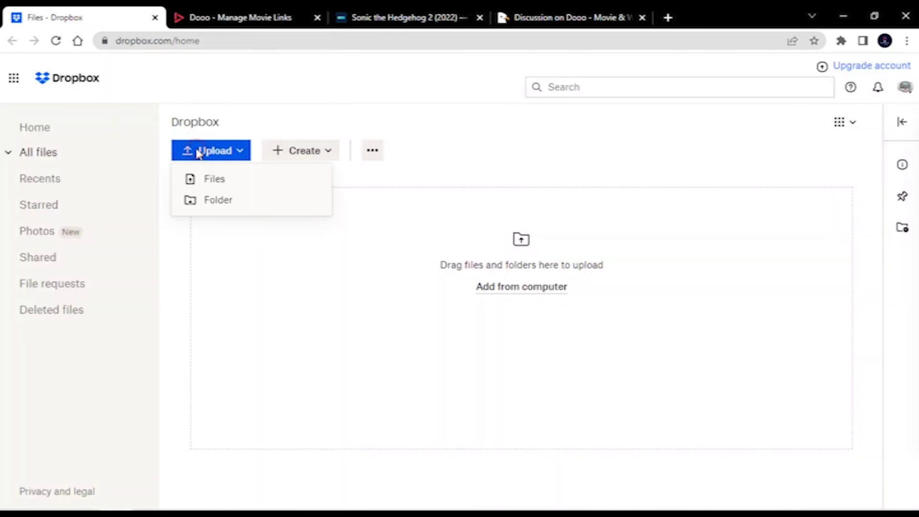
click(210, 180)
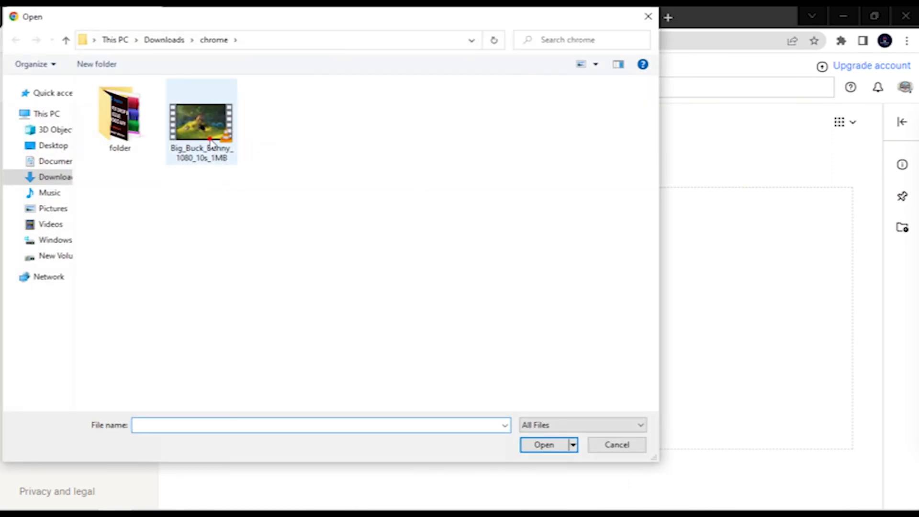
click(212, 142)
click(533, 443)
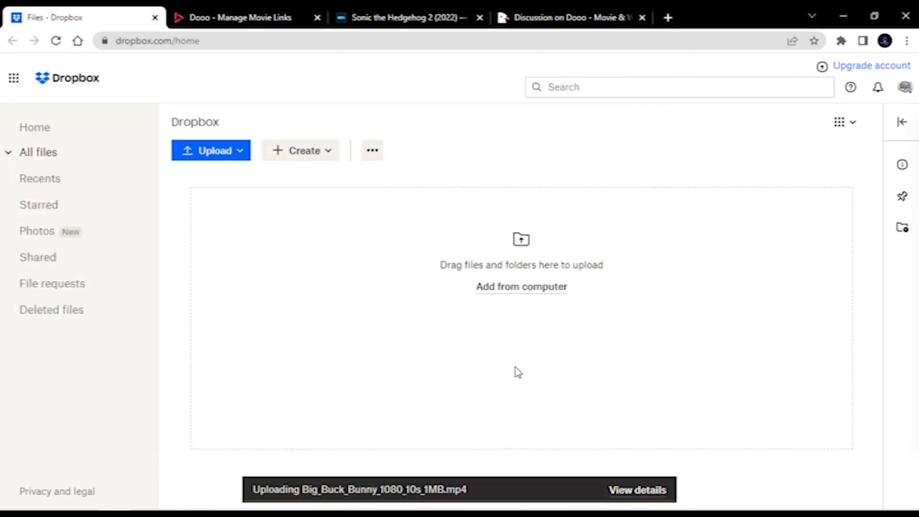
click(649, 492)
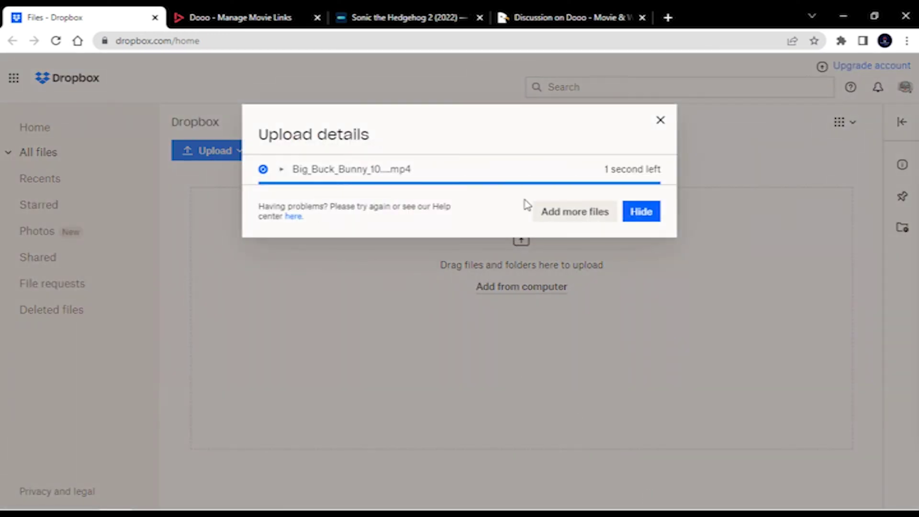
click(641, 211)
- Create and copy a view link for Big_Buck_Bunny_1080_10s_1MB.mp4
click(178, 184)
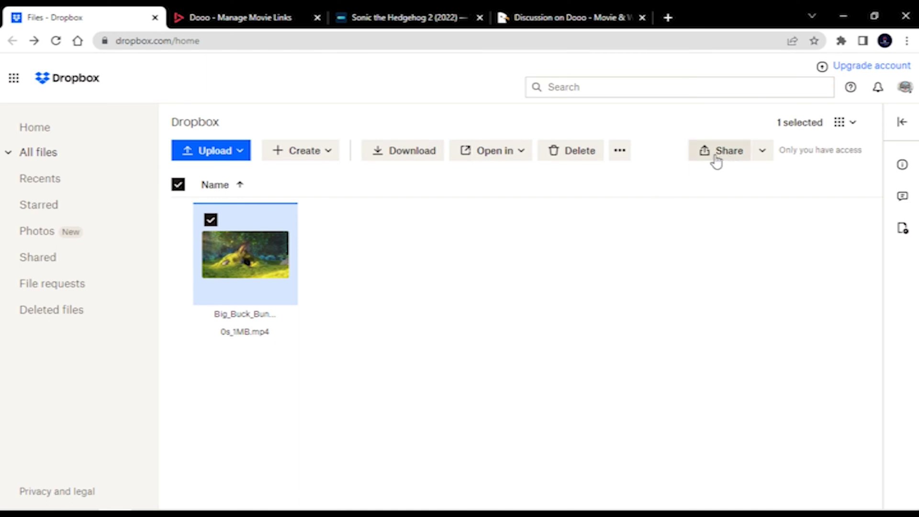
click(731, 161)
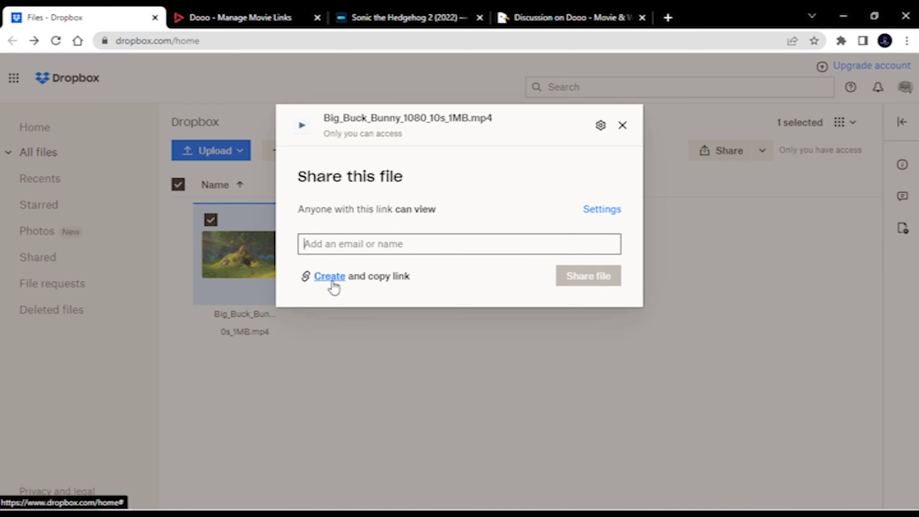
click(330, 277)
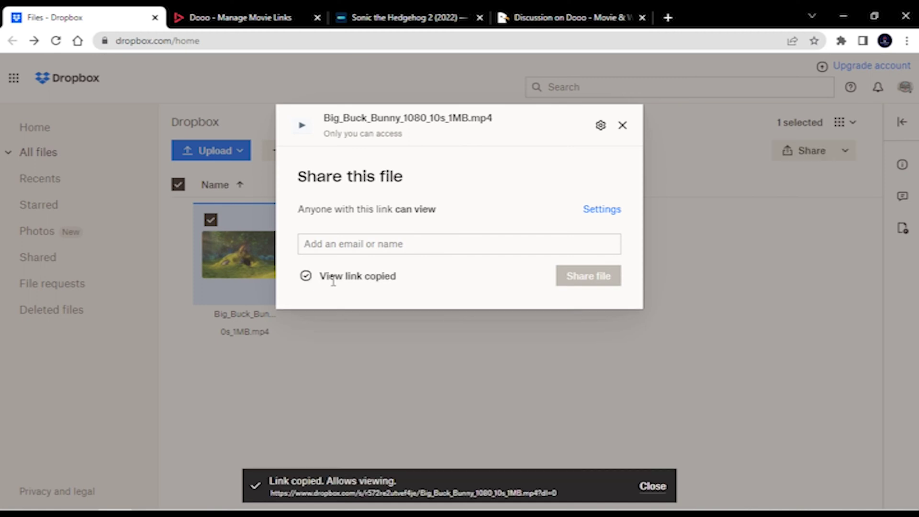
- Rewrite the pasted share link from www to dl.dropbox.com and copy it
click(340, 44)
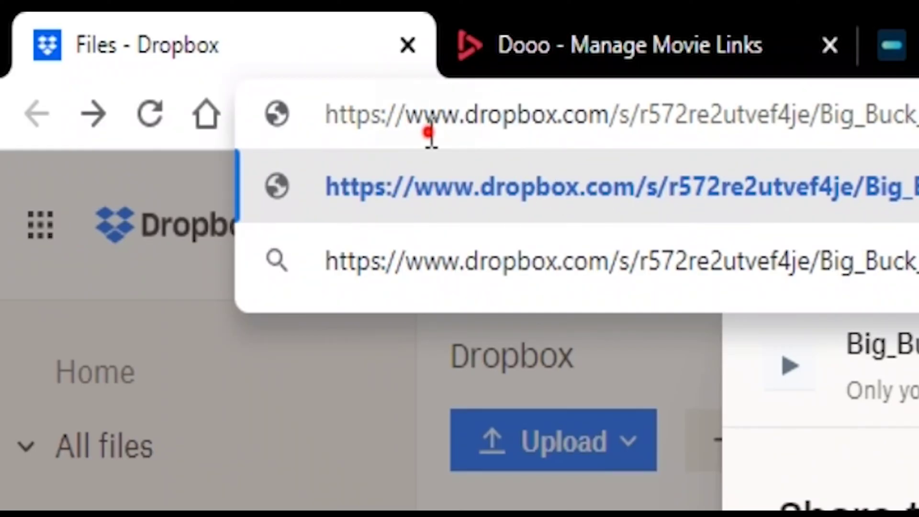
double_click(166, 42)
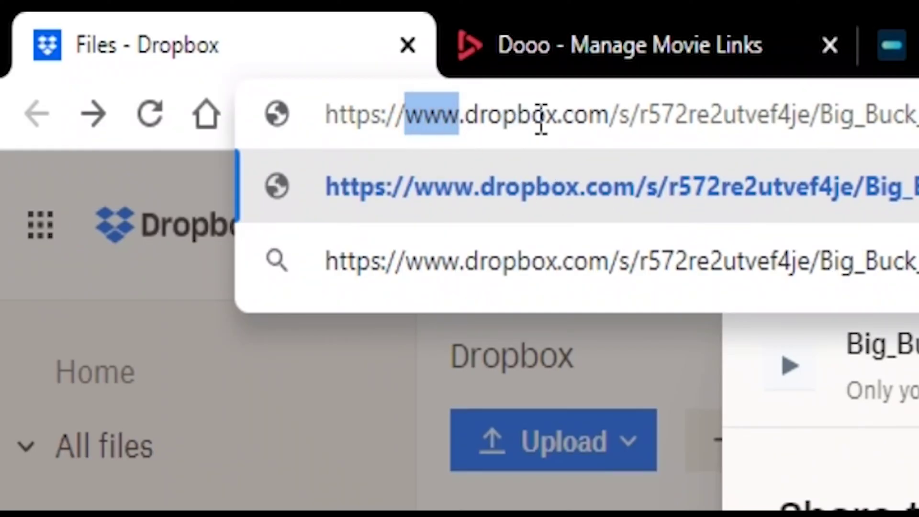
text(dl)
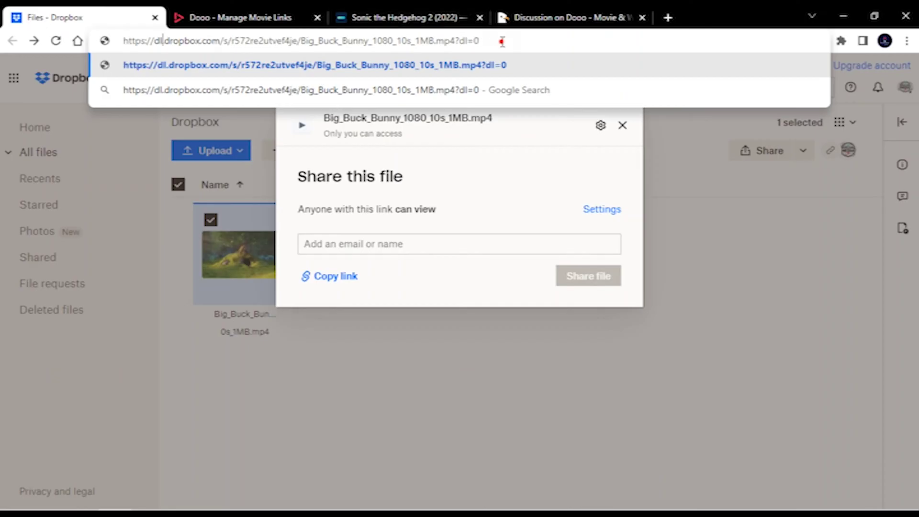
drag(503, 38, 78, 36)
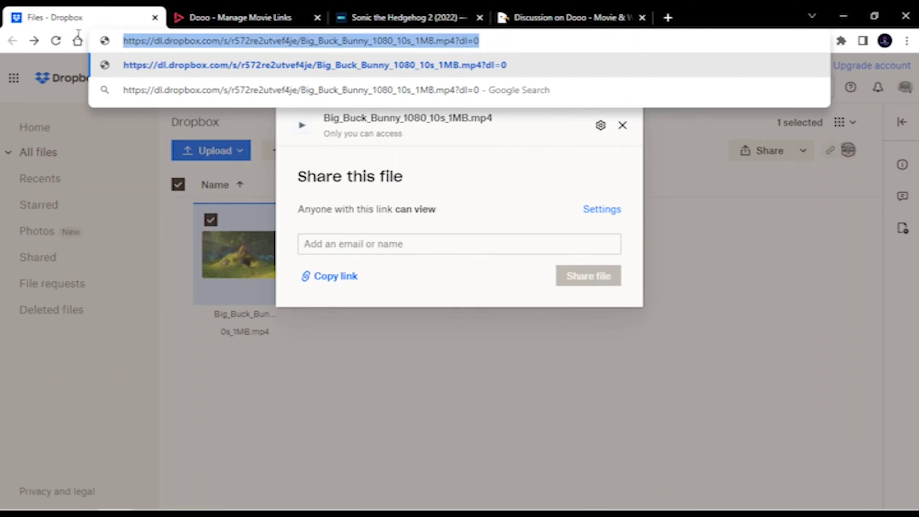
right_click(222, 41)
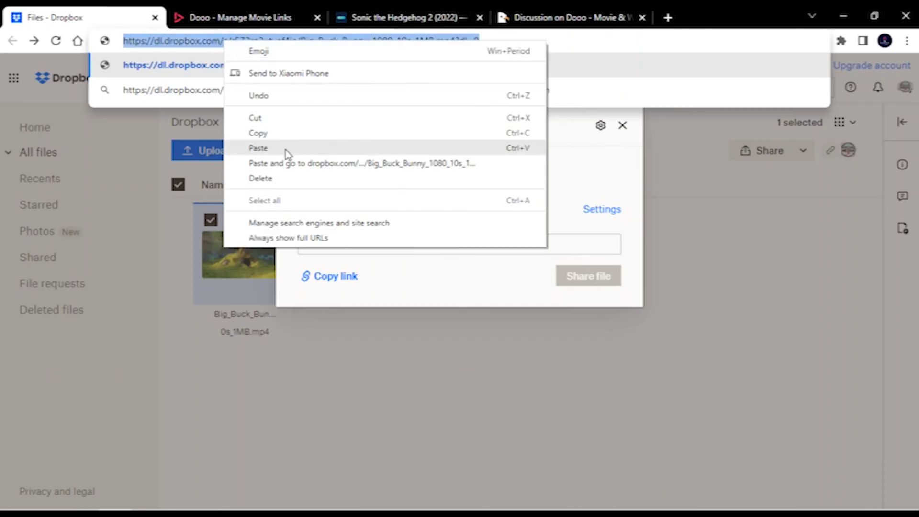
click(291, 134)
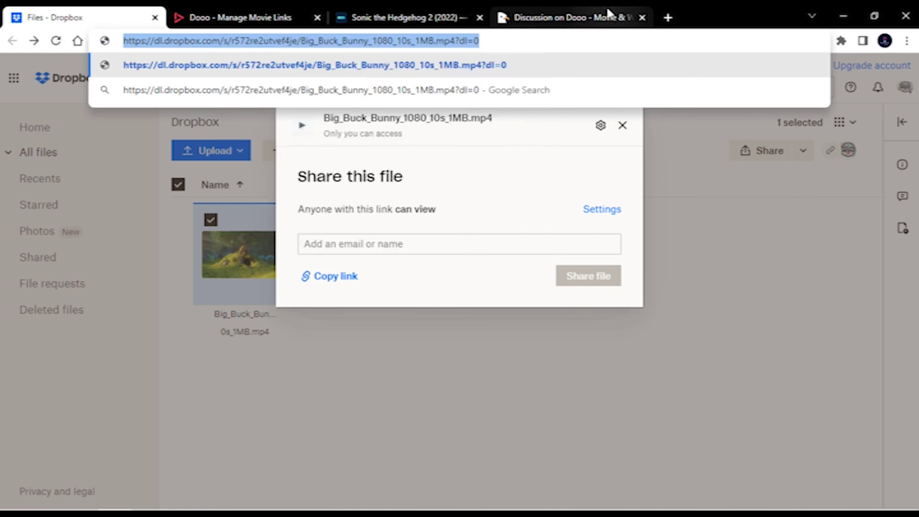
- Test the dl.dropbox.com link plays the video in a new tab, then close it
click(667, 17)
key(ctrl+v)
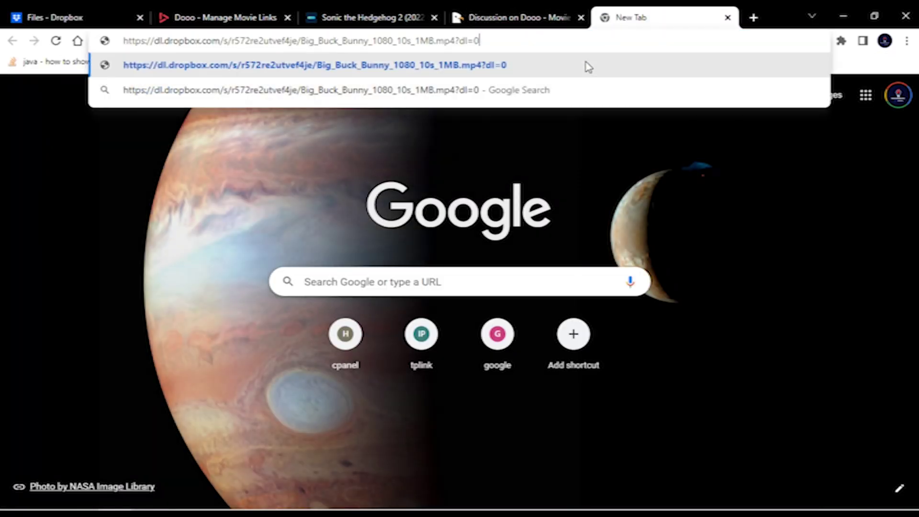
key(Return)
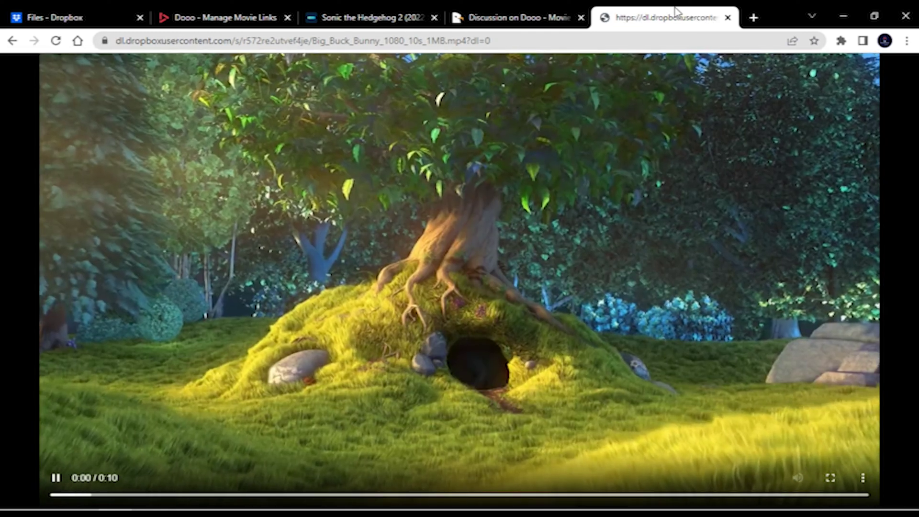
click(727, 17)
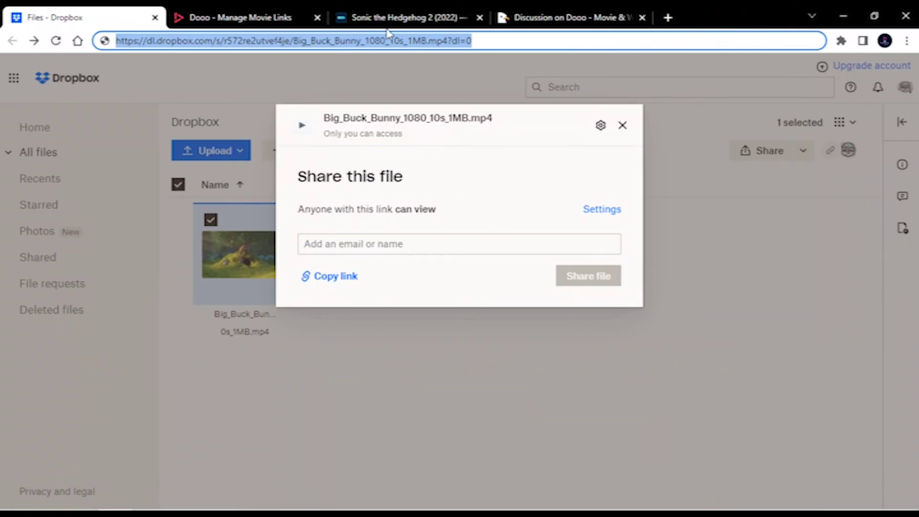
- Paste the dl.dropbox.com URL into the Url field and add the movie link
click(252, 17)
right_click(245, 348)
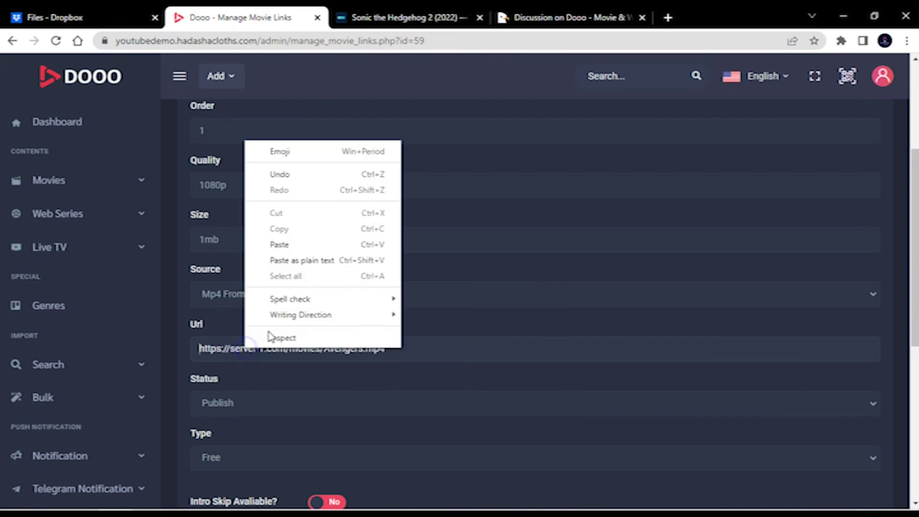
click(281, 244)
scroll(287, 287, down, 4)
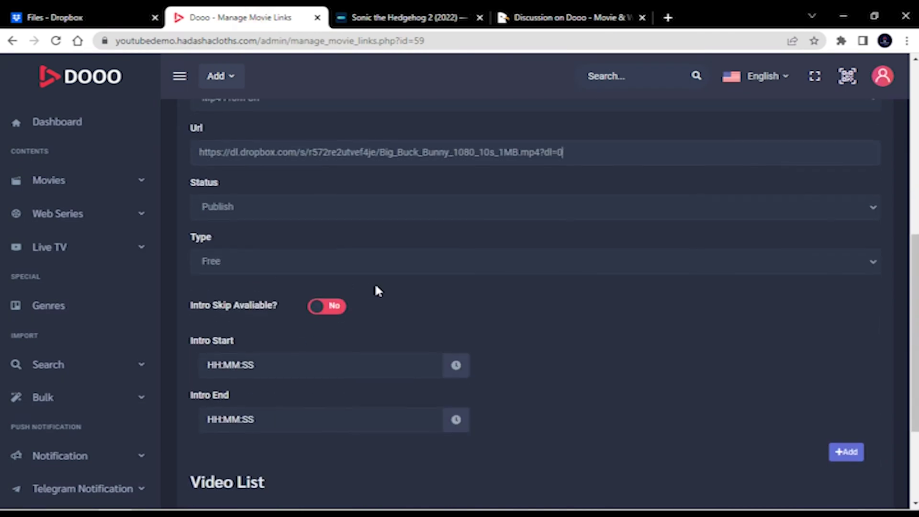
scroll(221, 256, up, 4)
scroll(408, 298, down, 7)
click(846, 322)
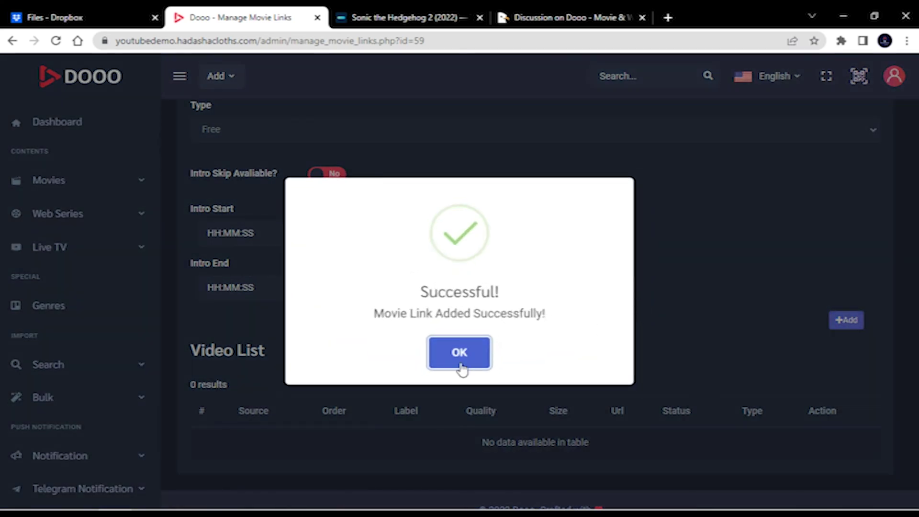
click(459, 354)
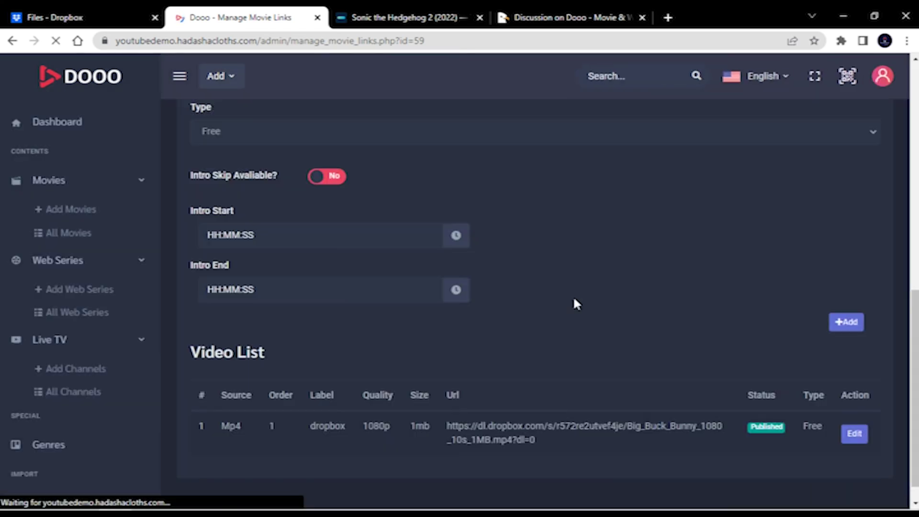
- Check the new dropbox row and its saved Dropbox URL in the Video List
drag(310, 411, 335, 412)
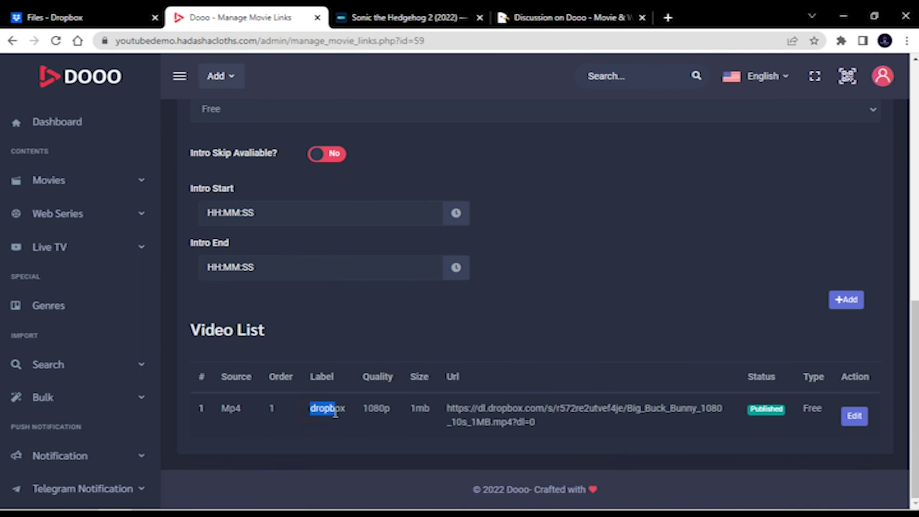
drag(537, 423, 434, 417)
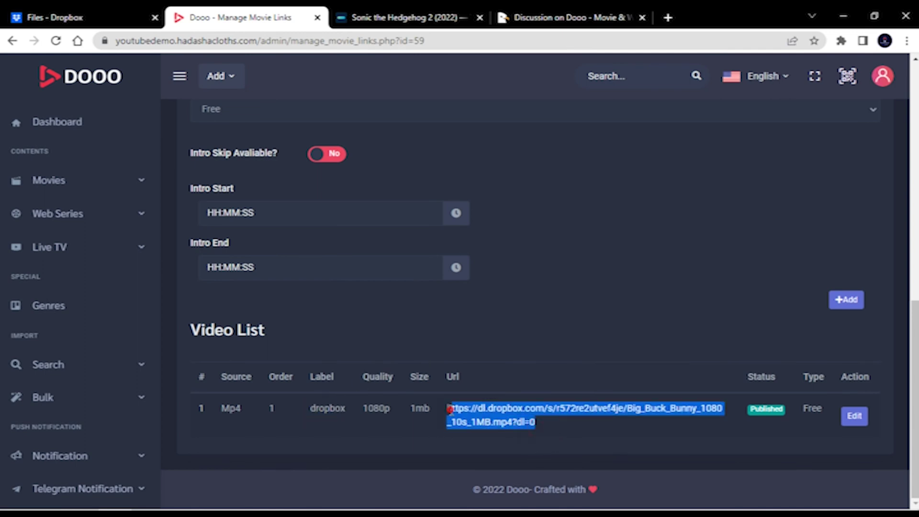
click(450, 410)
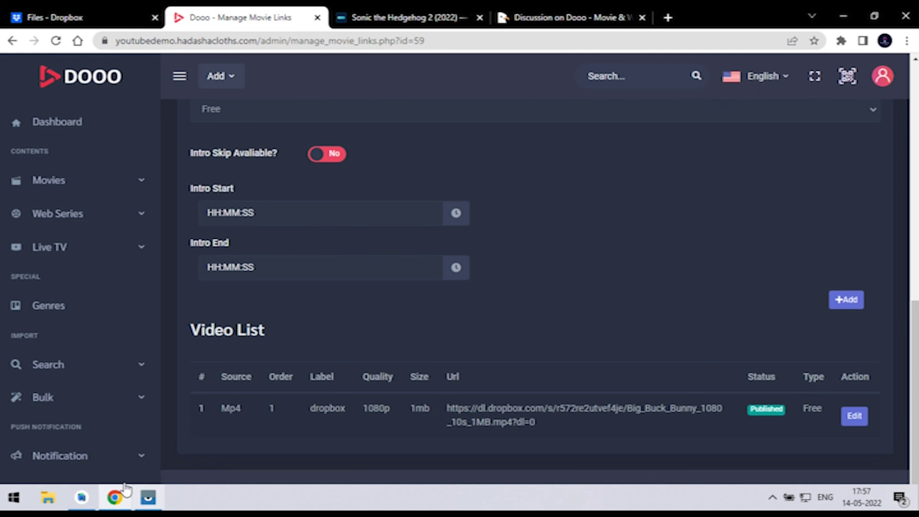
- Run 'app' from Android Studio on the Redmi 8A Dual, allowing the USB install
click(147, 500)
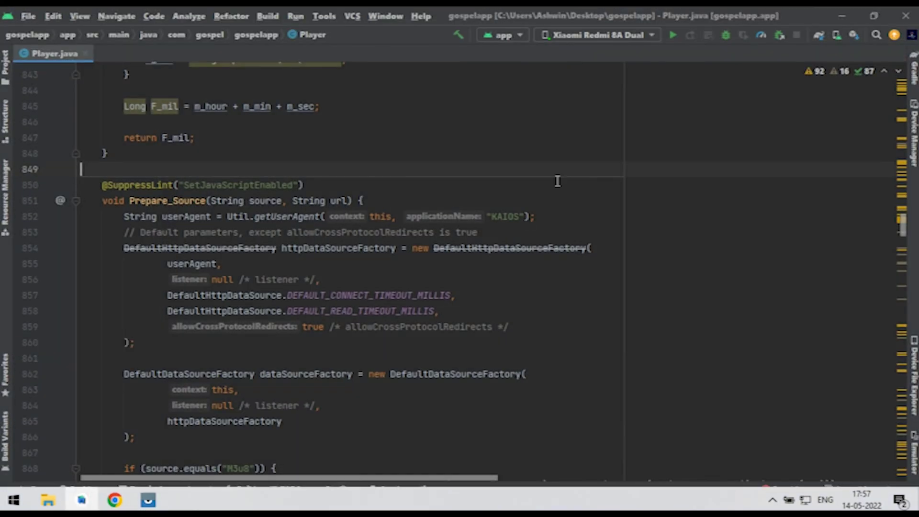
click(634, 203)
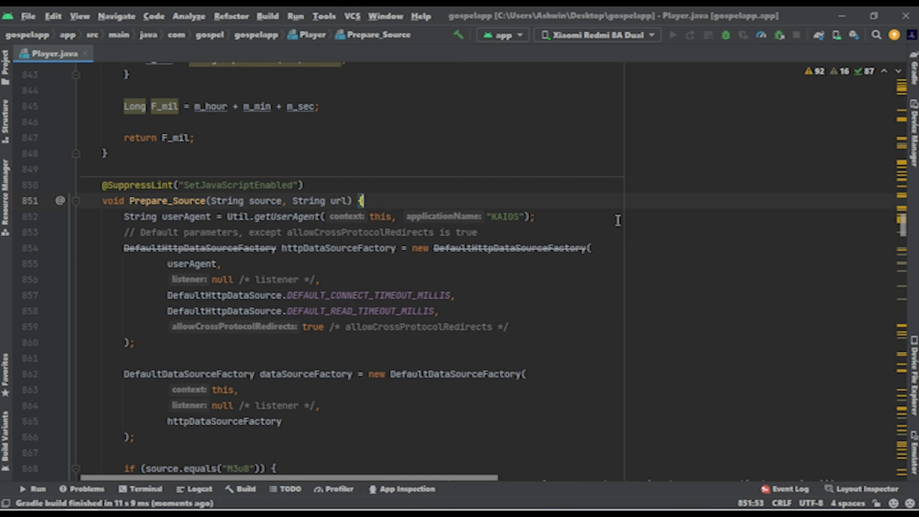
click(82, 498)
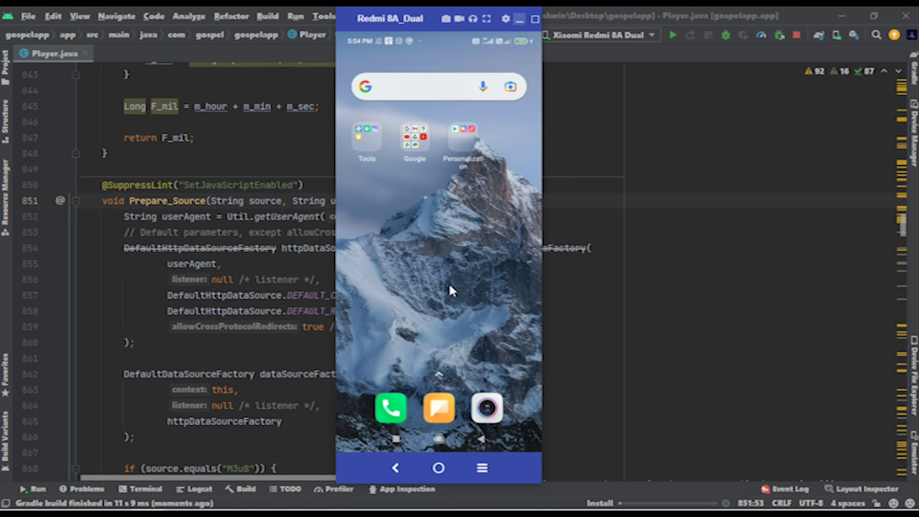
click(378, 372)
click(393, 396)
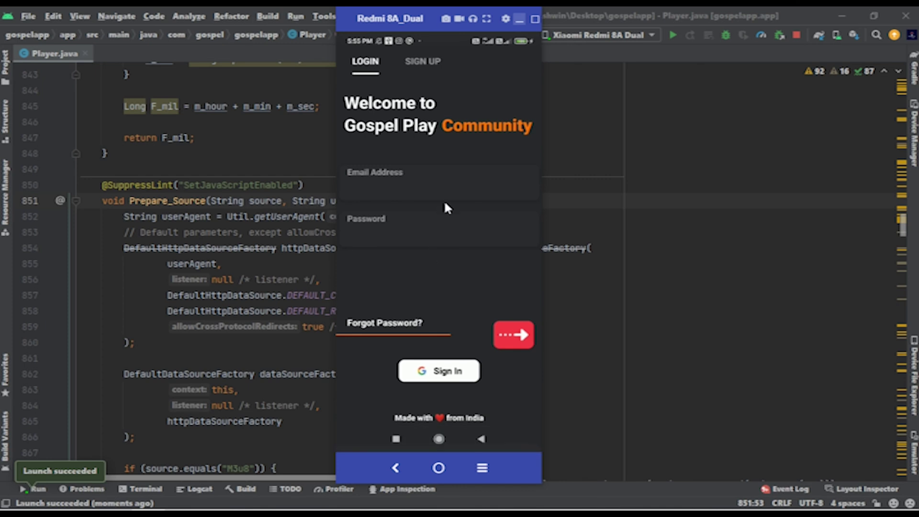
- Sign in to Gospel Play with Google and open Sonic the Hedgehog 2 from New Movies
click(447, 372)
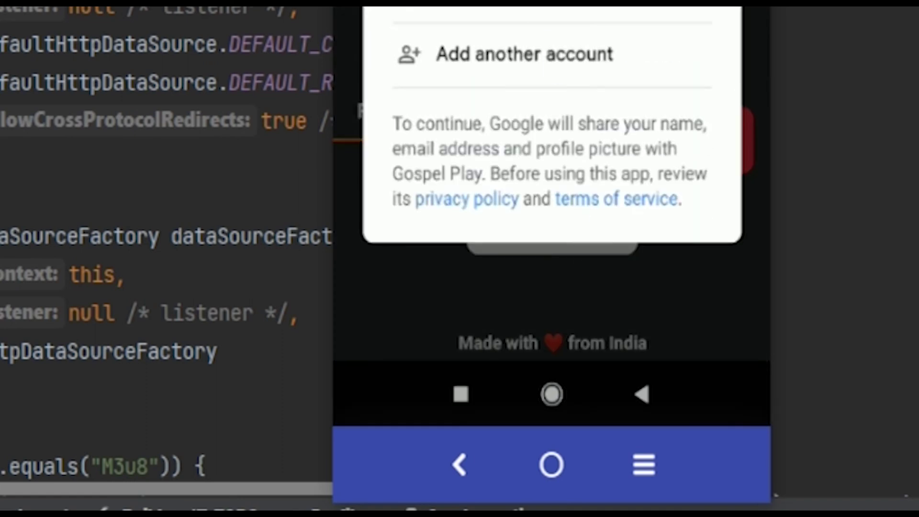
click(467, 237)
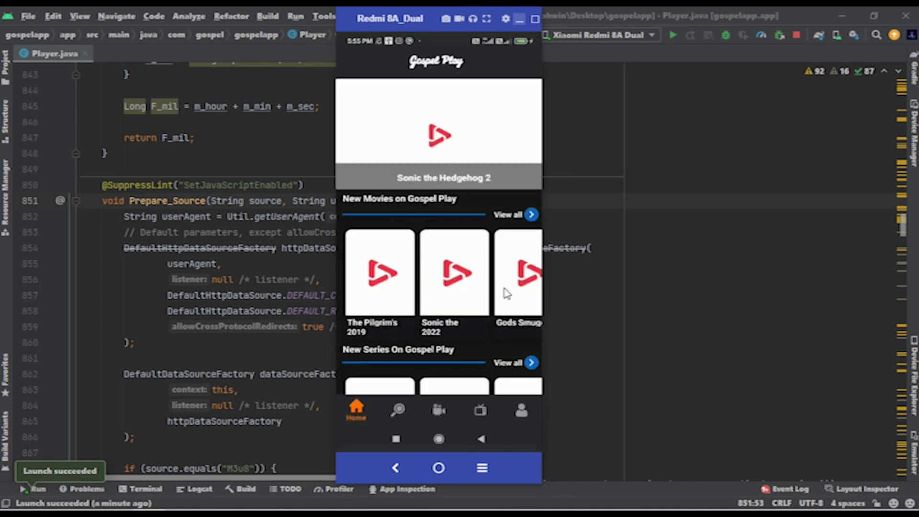
click(461, 294)
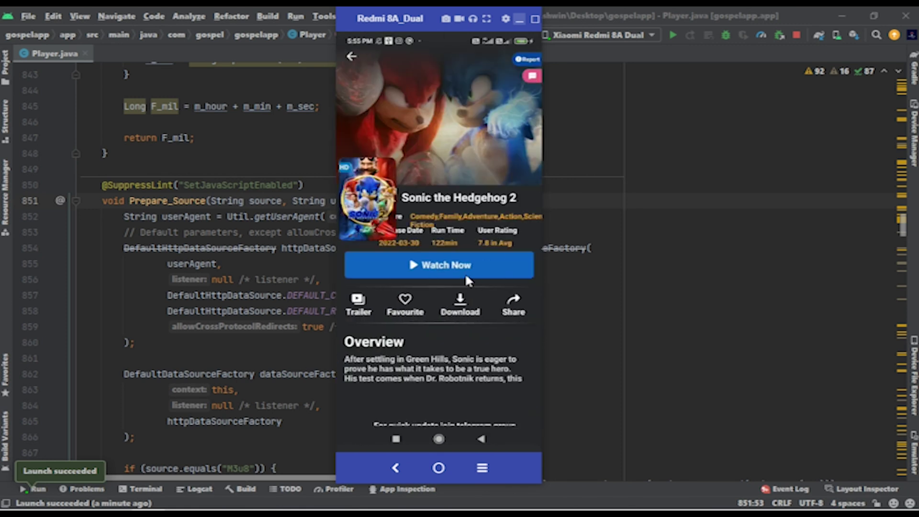
- Play Sonic the Hedgehog 2 via Watch Now and check its Change Track quality options
click(466, 274)
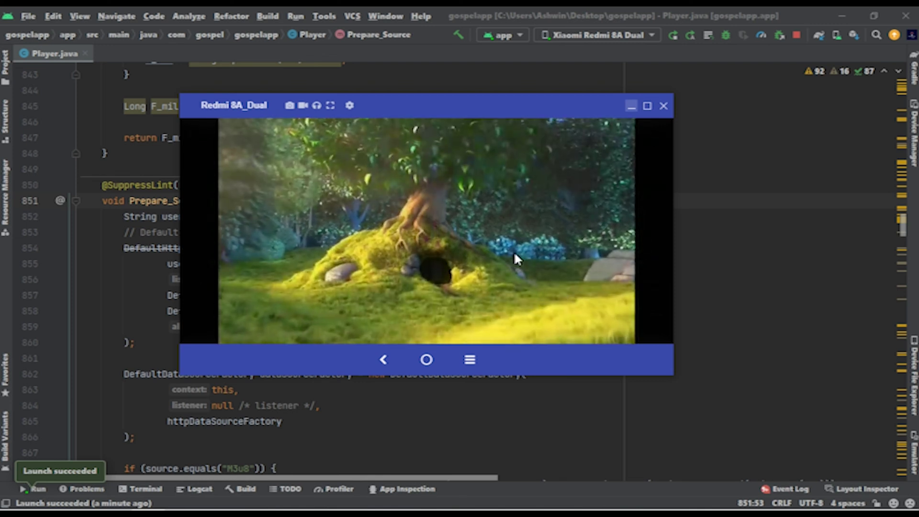
click(516, 258)
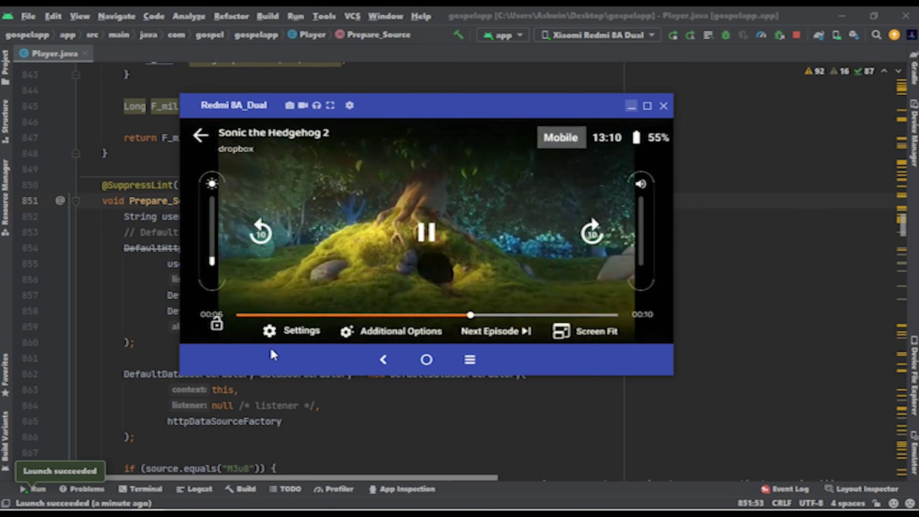
click(270, 330)
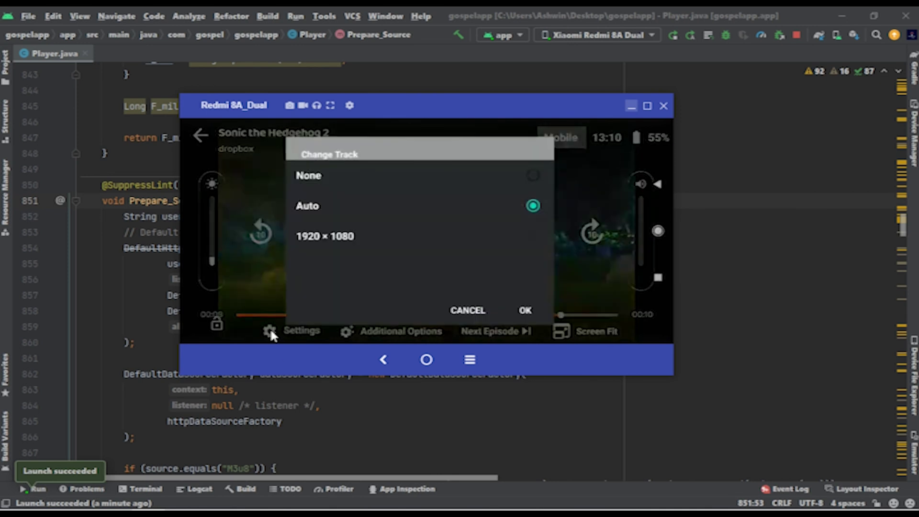
click(457, 309)
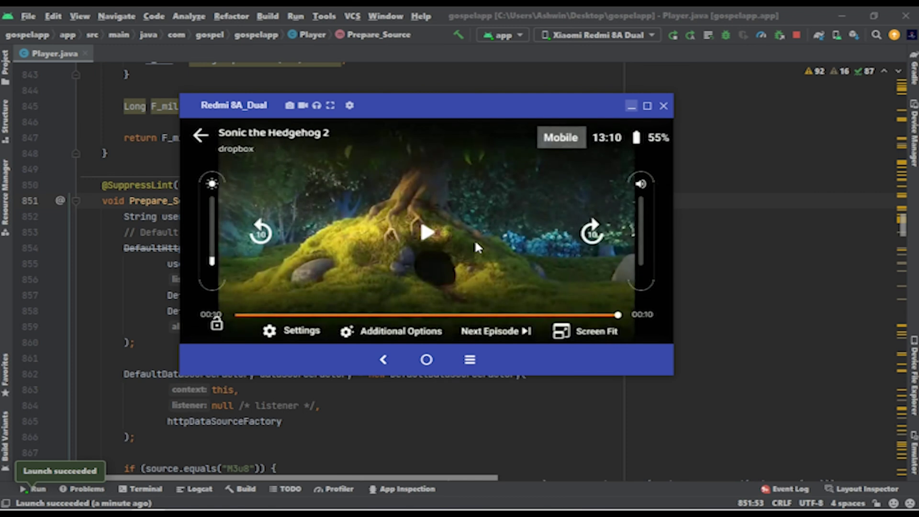